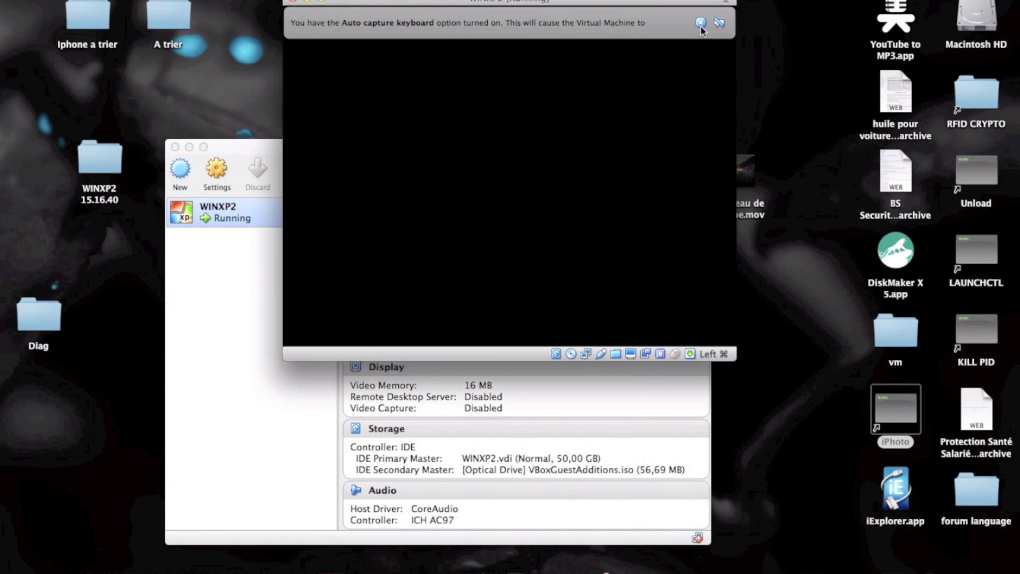
Dismiss the virtual machine notices, the Installer Language dialog and the antivirus warning that appear while Windows XP starts.
{"action": "left_click", "coordinate": [700, 23]}
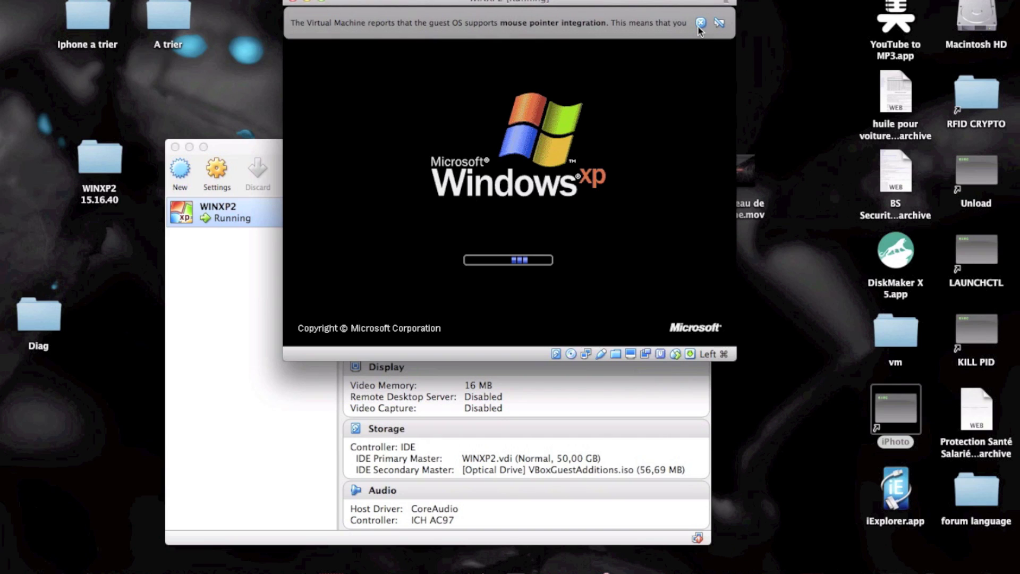
{"action": "left_click", "coordinate": [700, 23]}
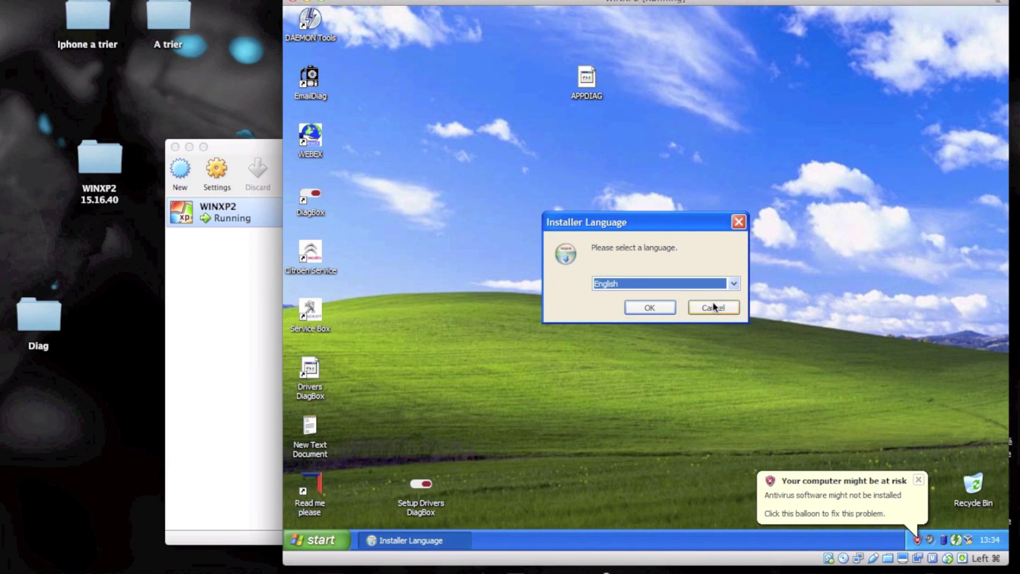
{"action": "left_click", "coordinate": [713, 307]}
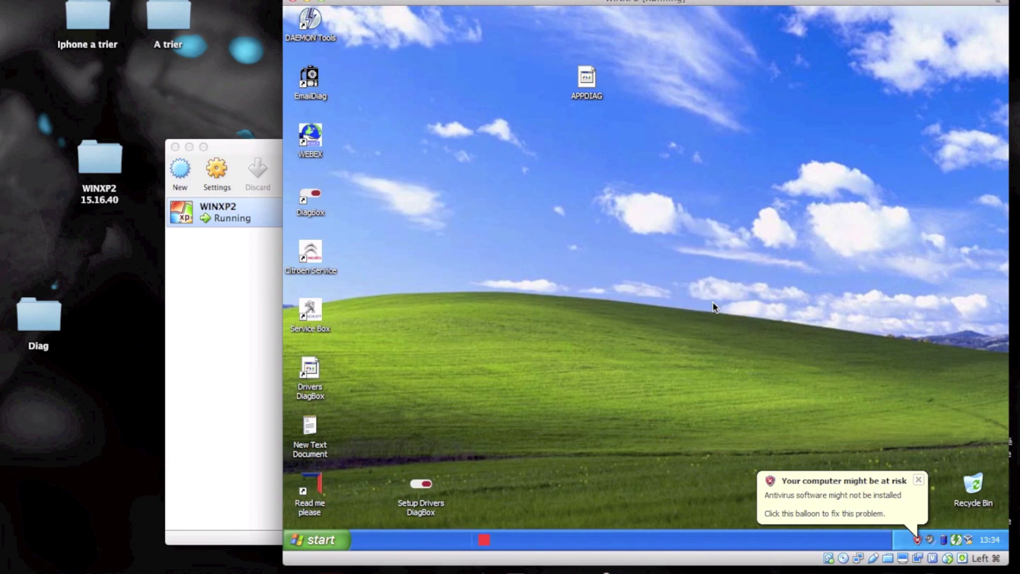
{"action": "left_click", "coordinate": [918, 480]}
Launch DiagBox, declining the update search and ignoring the connectivity diagnosis, and choose the Peugeot brand.
{"action": "double_click", "coordinate": [313, 204]}
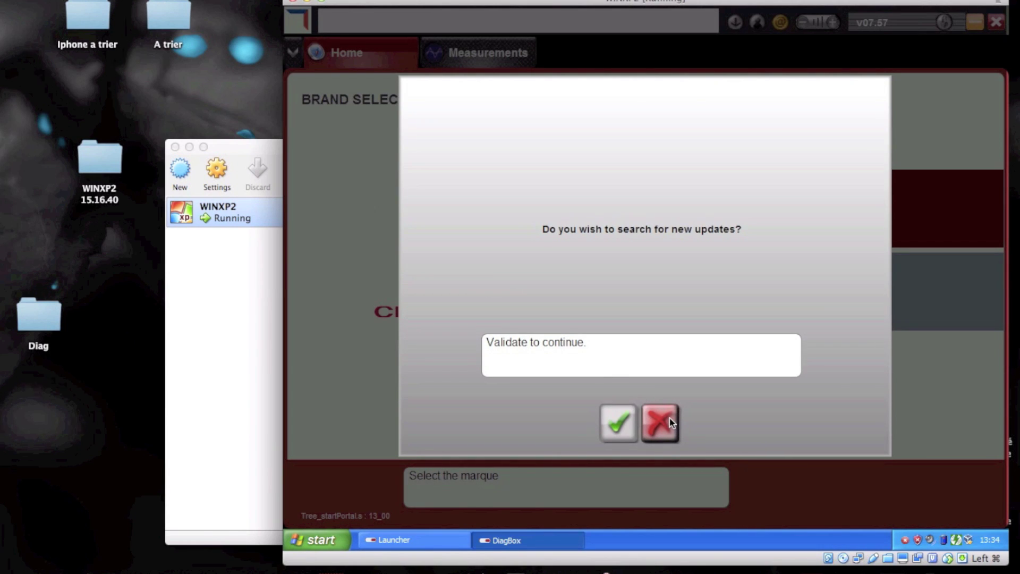
{"action": "left_click", "coordinate": [670, 418]}
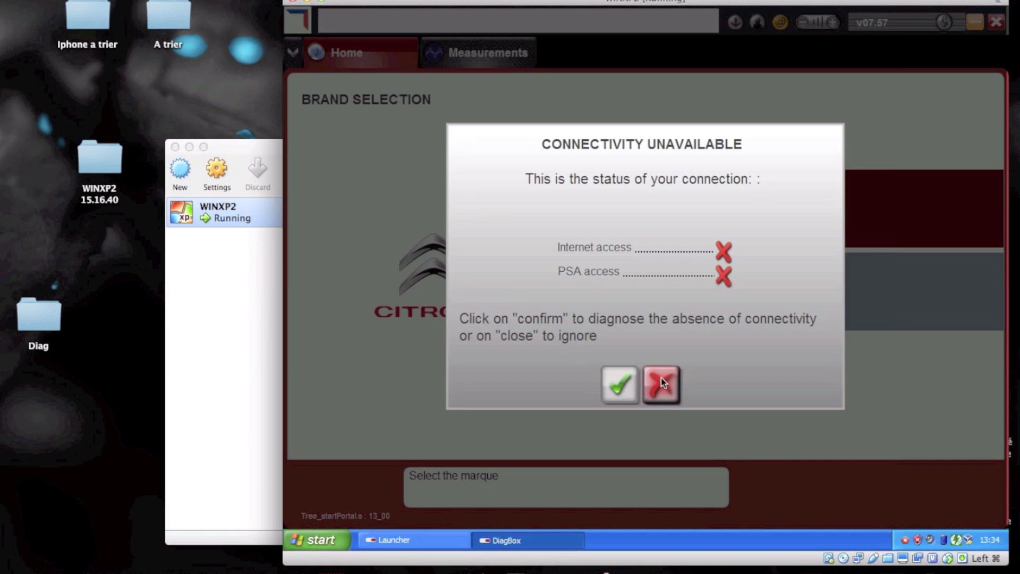
{"action": "left_click", "coordinate": [660, 377]}
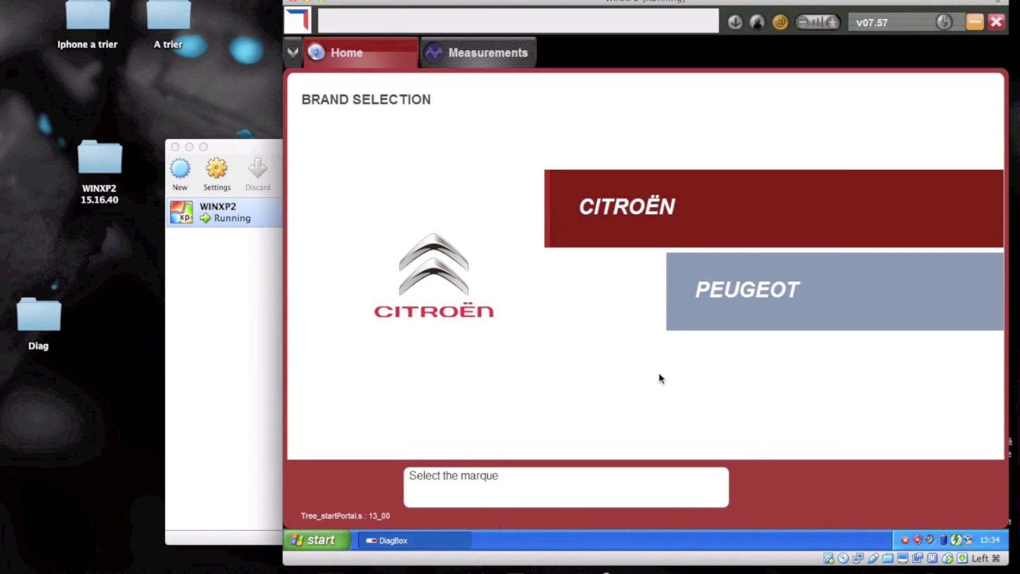
{"action": "left_click", "coordinate": [699, 297]}
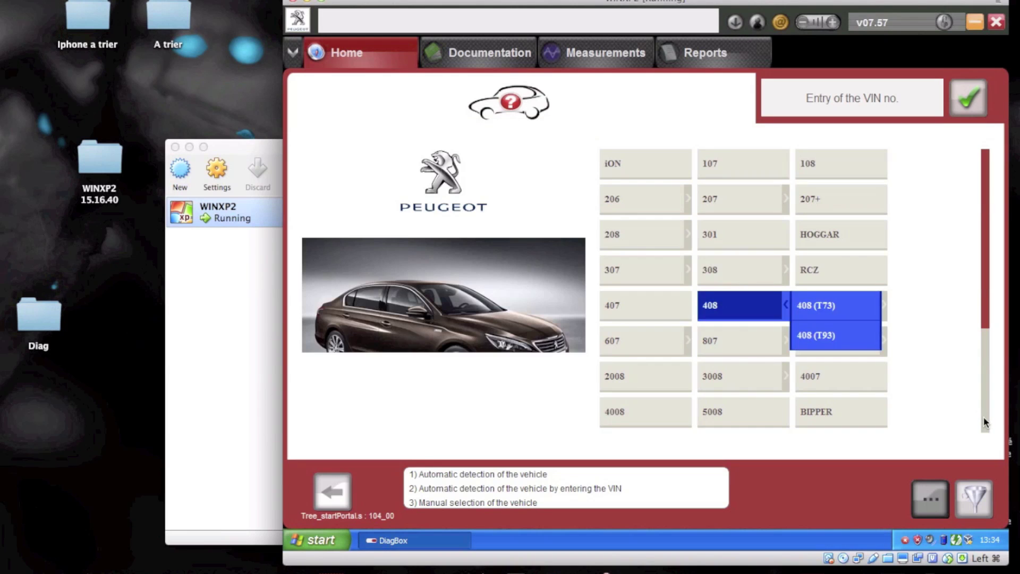
Dismiss the connectivity and Windows update notices and select the 406 variant listed below 406 Coupé as the vehicle.
{"action": "scroll", "coordinate": [984, 420], "scroll_direction": "down", "scroll_amount": 2}
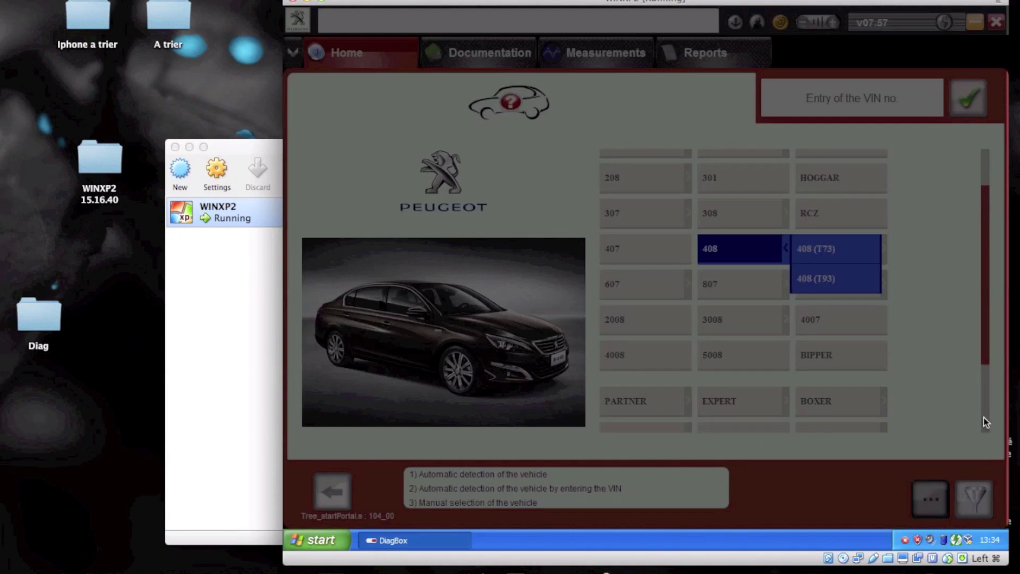
{"action": "scroll", "coordinate": [986, 422], "scroll_direction": "down", "scroll_amount": 2}
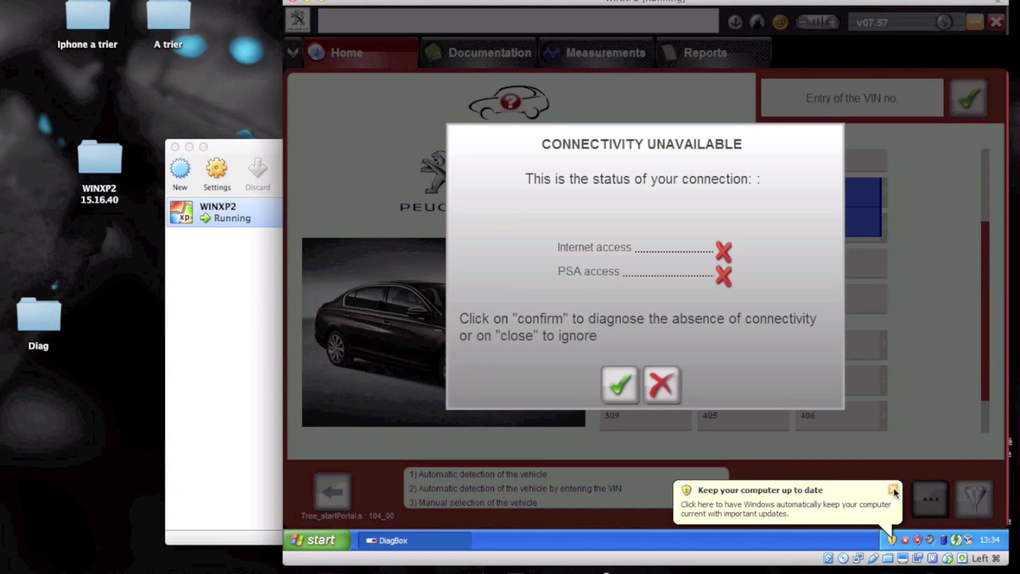
{"action": "left_click", "coordinate": [892, 488]}
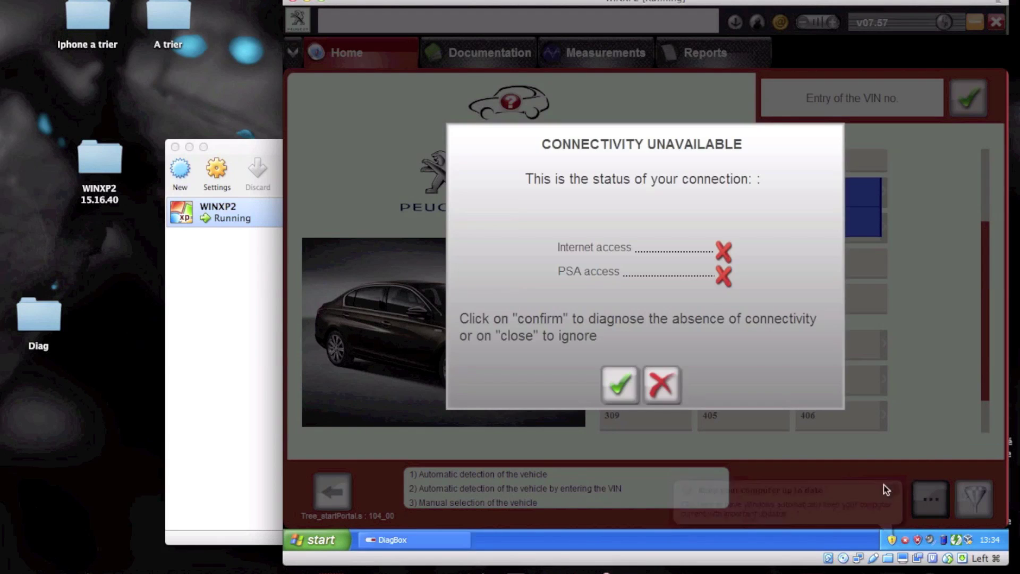
{"action": "left_click", "coordinate": [666, 370]}
{"action": "left_click", "coordinate": [822, 414]}
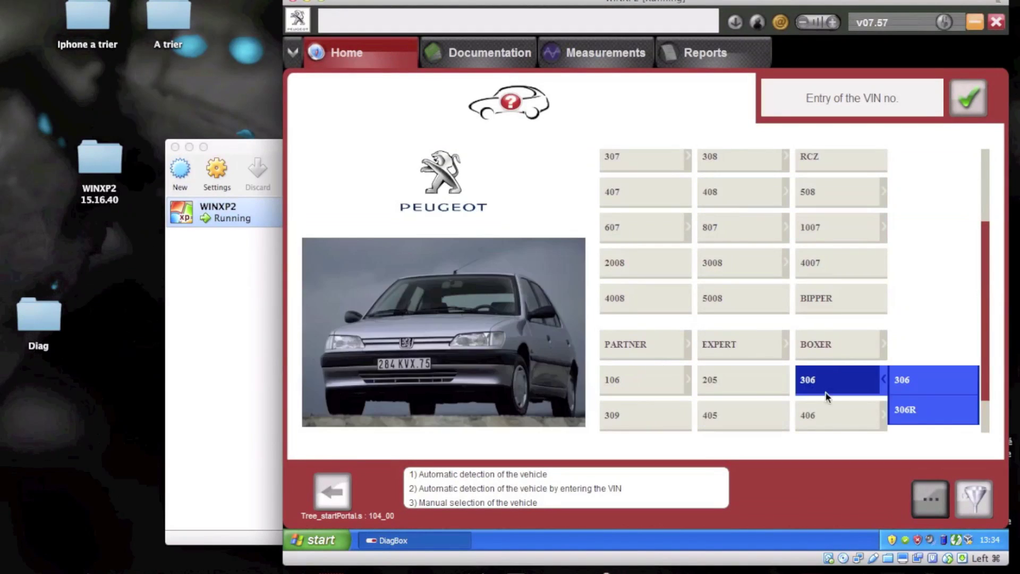
{"action": "left_click", "coordinate": [909, 423]}
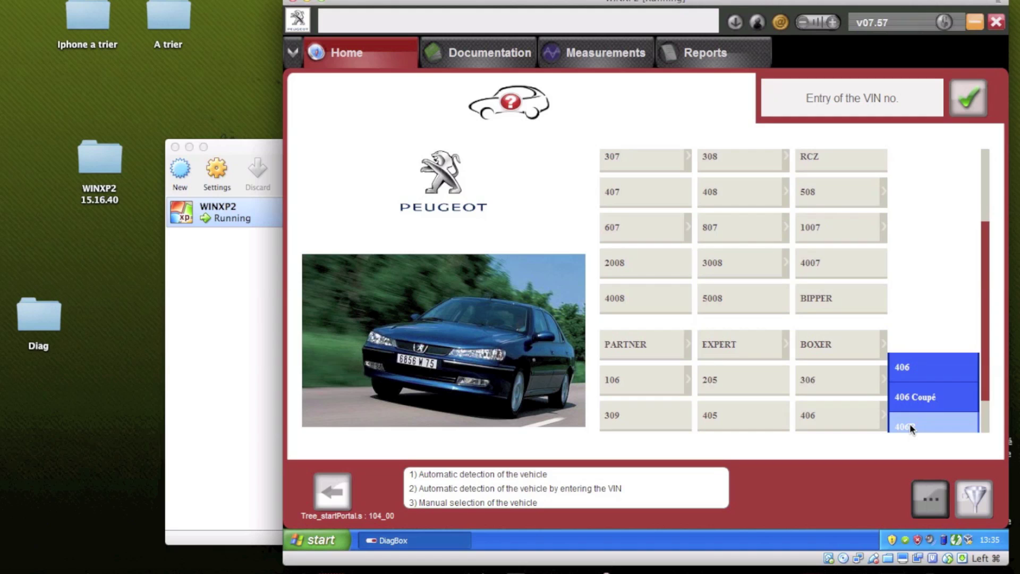
{"action": "left_click", "coordinate": [910, 424]}
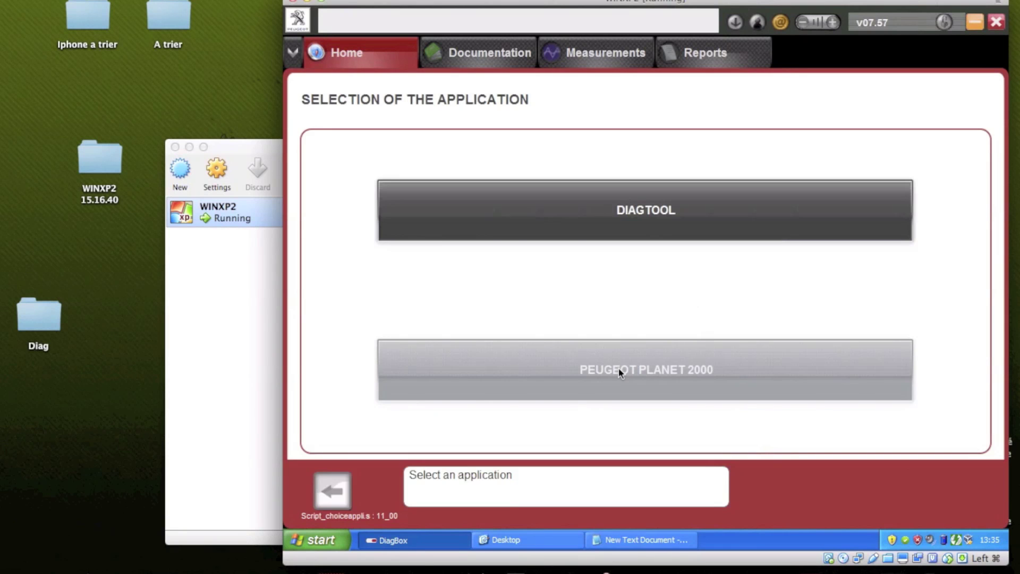
Start Peugeot Planet 2000 with DAM 08855 and open Test by ECU within ECU configuration and services.
{"action": "left_click", "coordinate": [631, 367]}
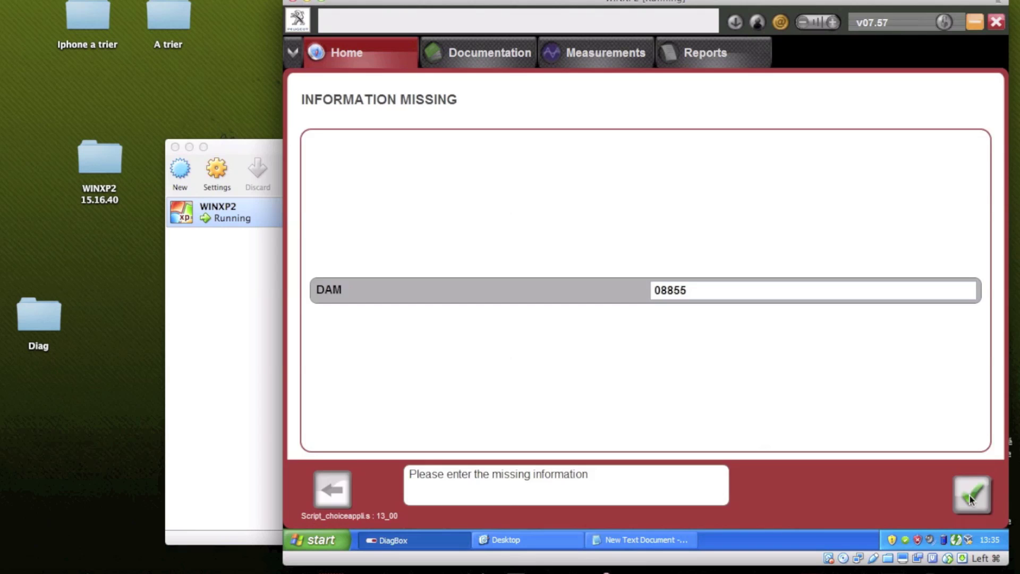
{"action": "left_click", "coordinate": [970, 498]}
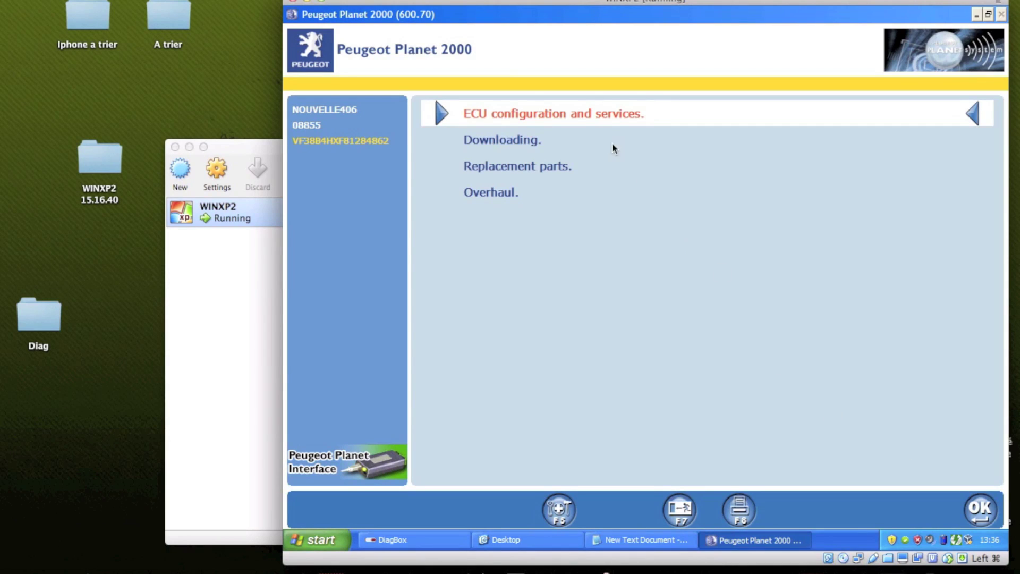
{"action": "left_click", "coordinate": [595, 118]}
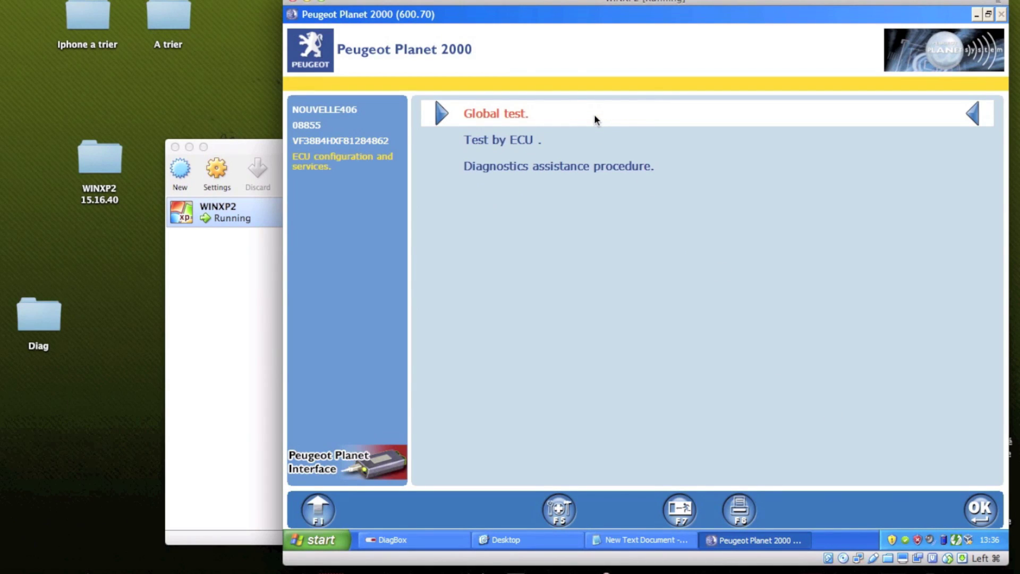
{"action": "left_click", "coordinate": [528, 143]}
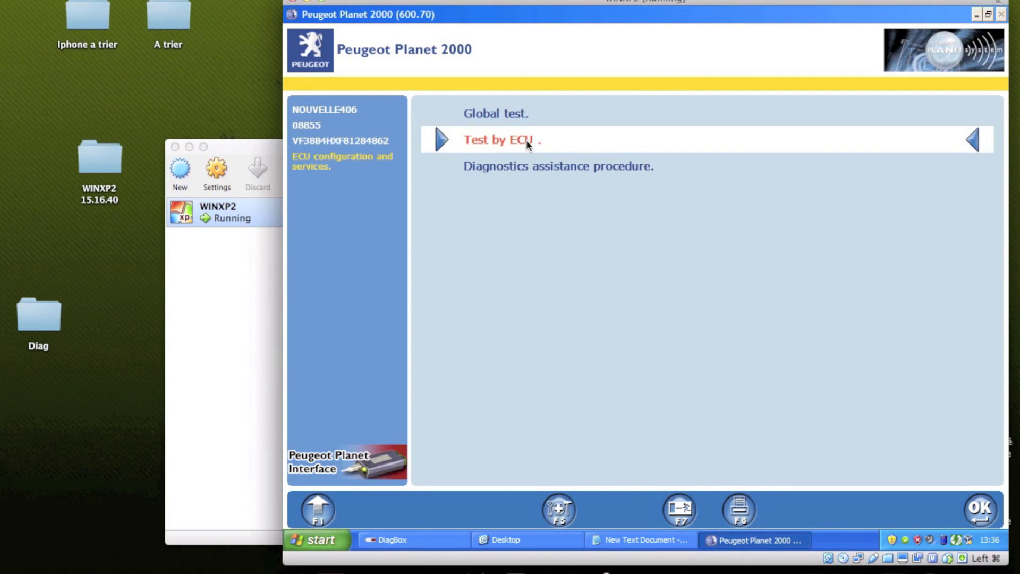
{"action": "left_click", "coordinate": [527, 140]}
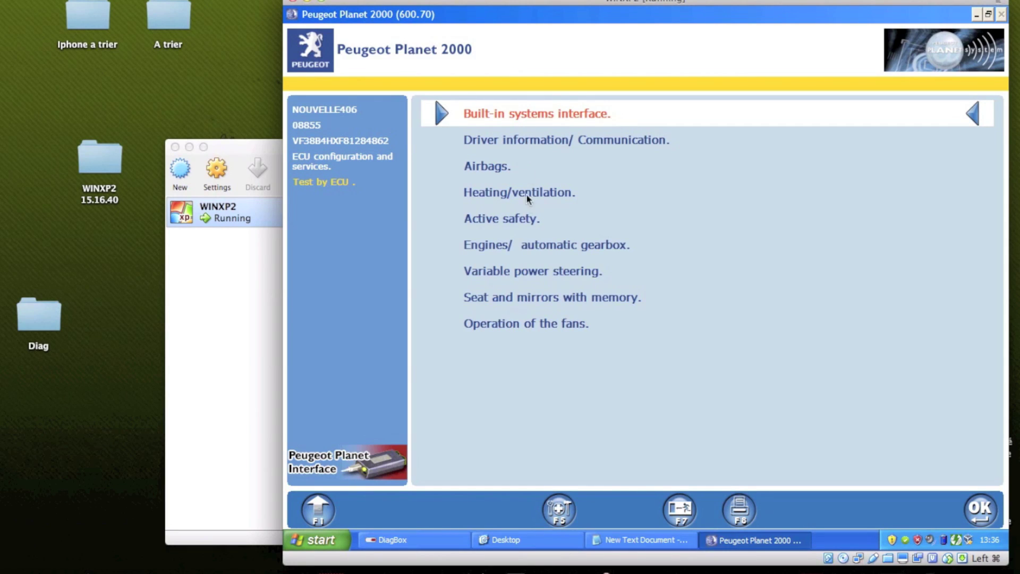
Connect to the diesel 4HX BOSCH EDC15C2 engine ECU in the Engines/automatic gearbox category.
{"action": "left_click", "coordinate": [522, 246]}
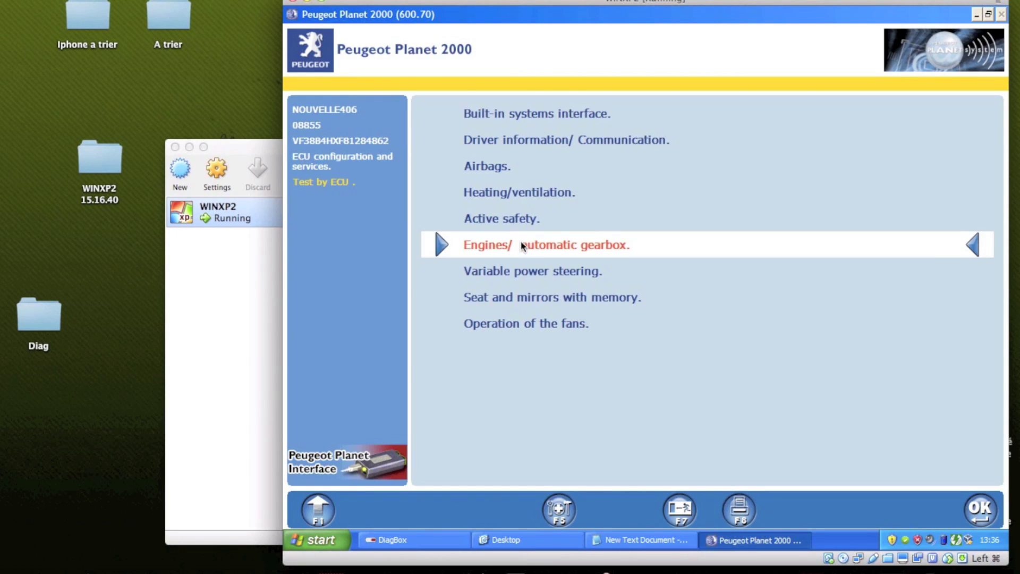
{"action": "left_click", "coordinate": [522, 245]}
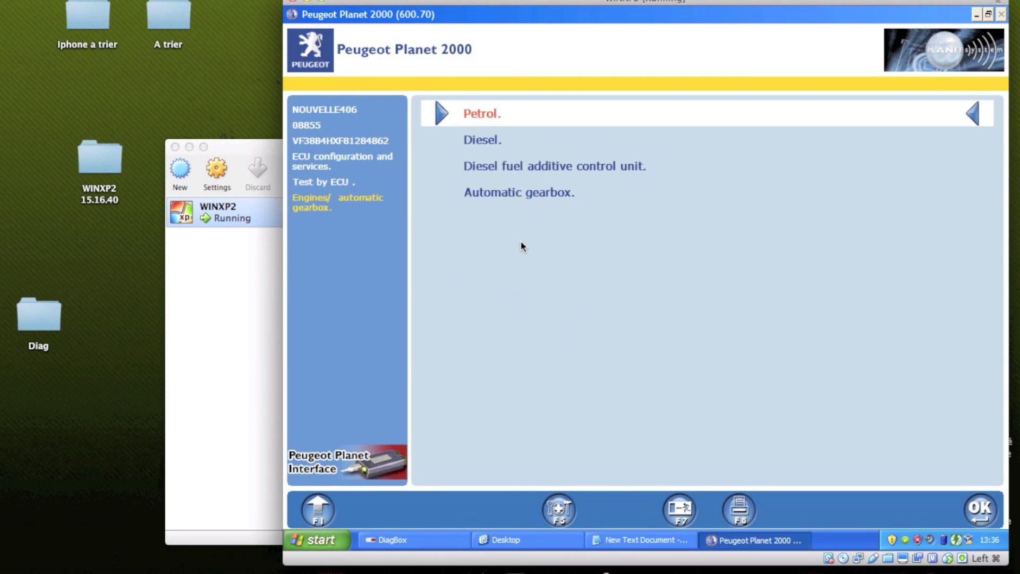
{"action": "left_click", "coordinate": [490, 142]}
{"action": "left_click", "coordinate": [489, 142]}
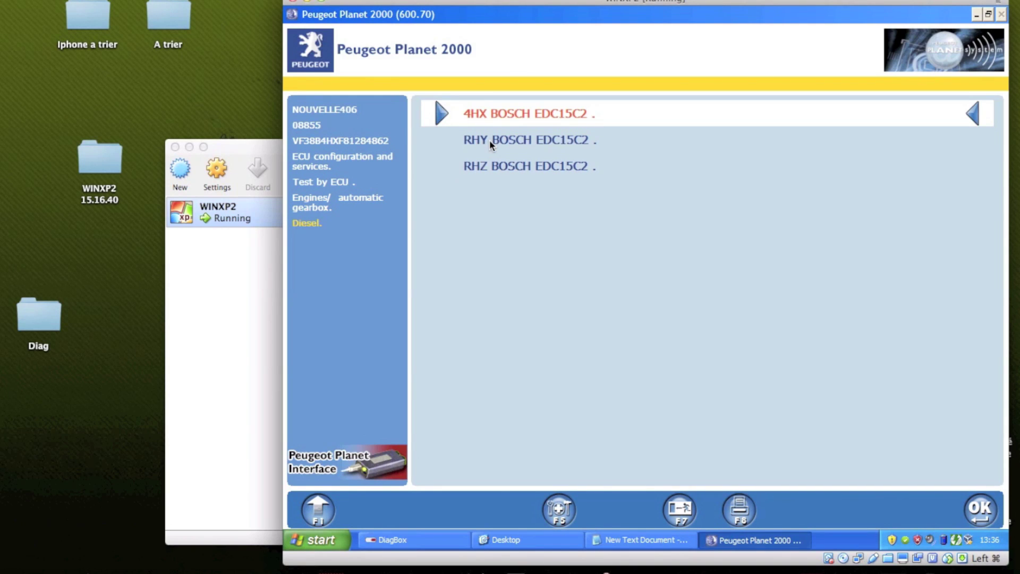
{"action": "left_click", "coordinate": [493, 112]}
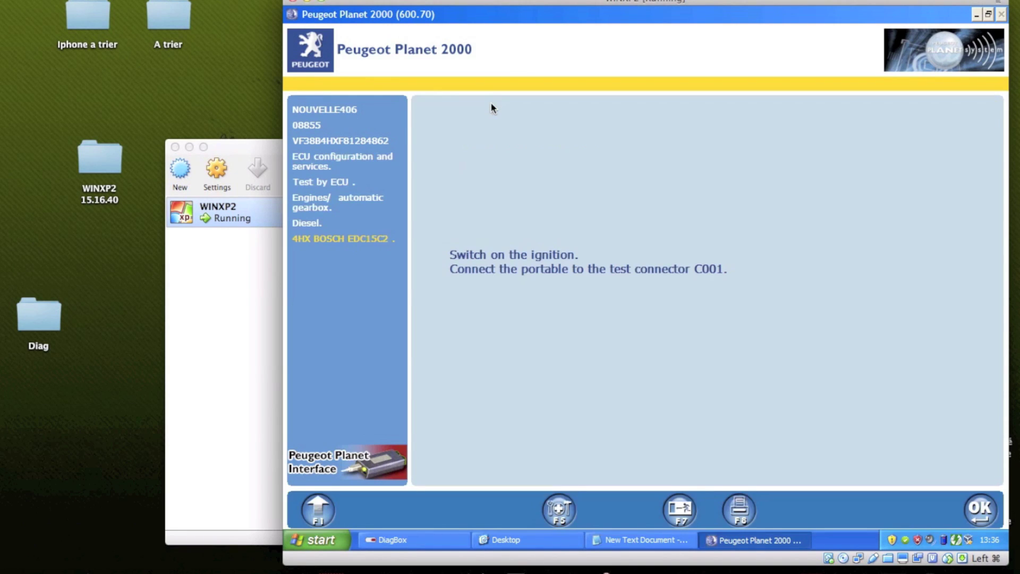
{"action": "left_click", "coordinate": [977, 508]}
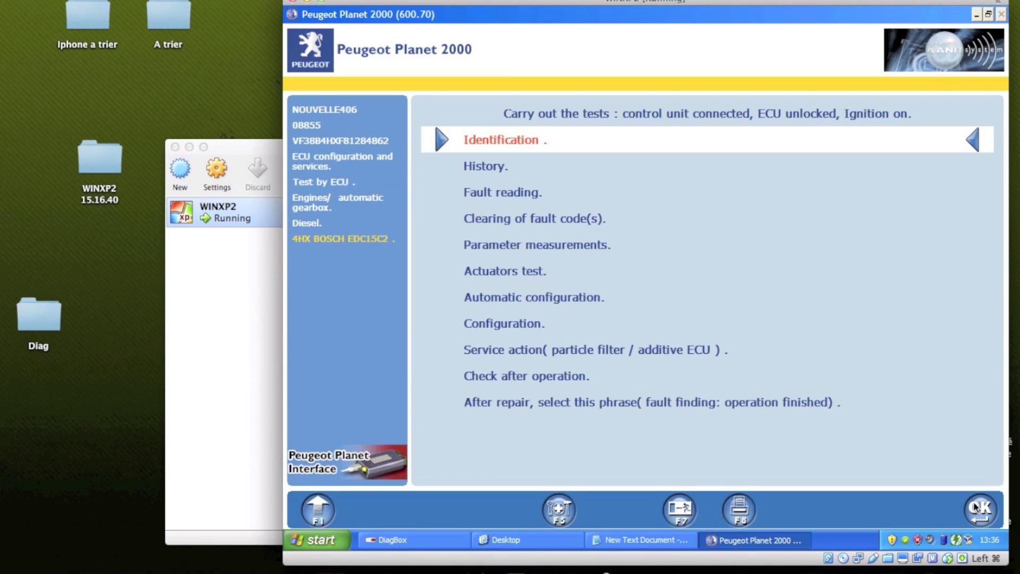
Read the faults stored in the engine ECU, check the procedure for the first fault, and return to the test list.
{"action": "left_click", "coordinate": [524, 193]}
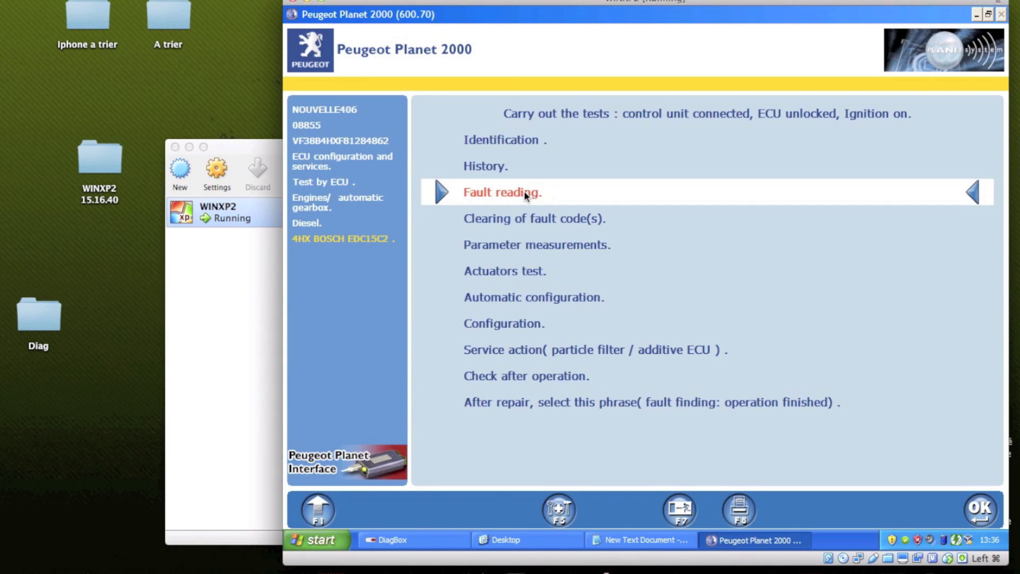
{"action": "left_click", "coordinate": [525, 192]}
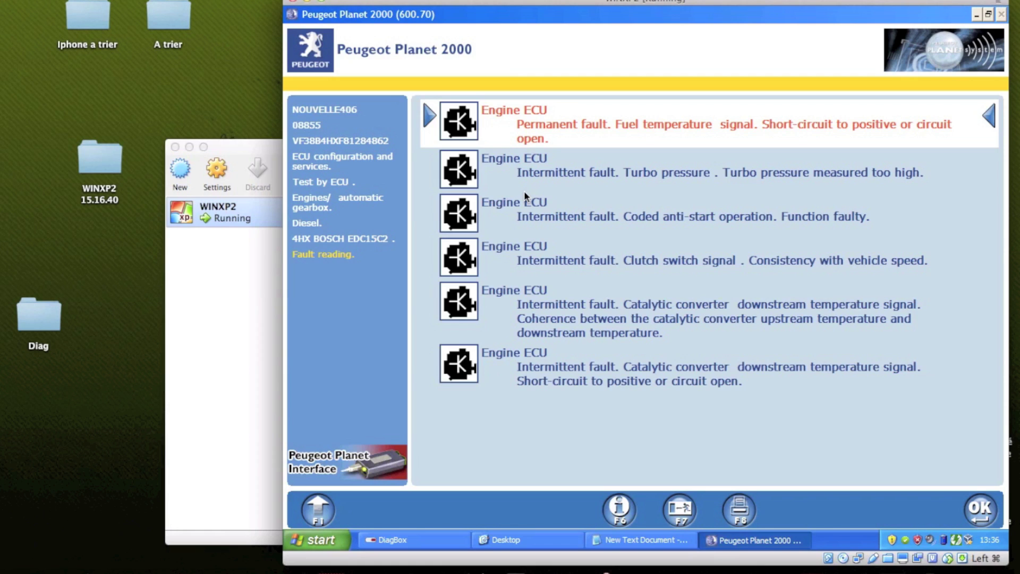
{"action": "left_click", "coordinate": [977, 513]}
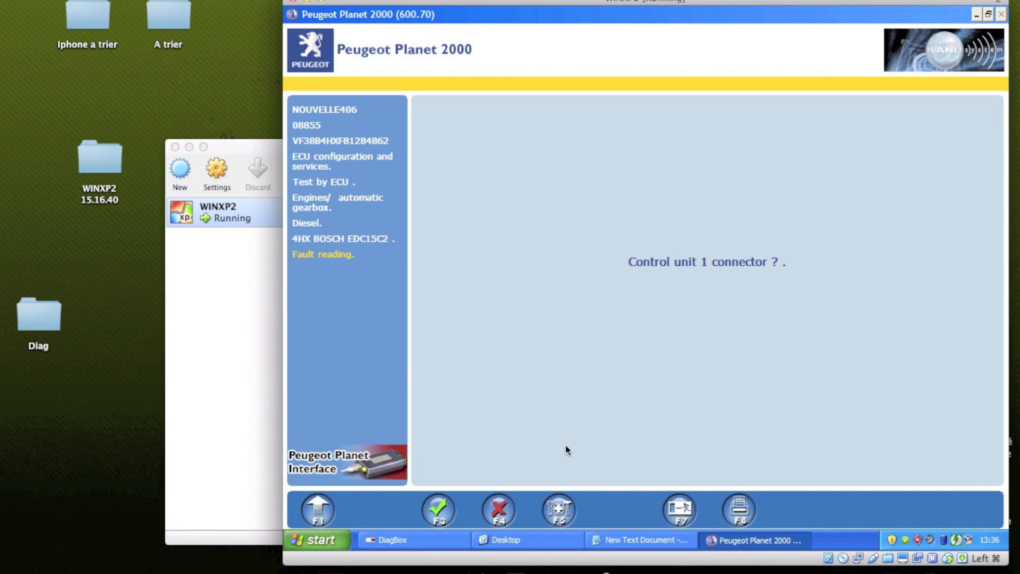
{"action": "left_click", "coordinate": [319, 508]}
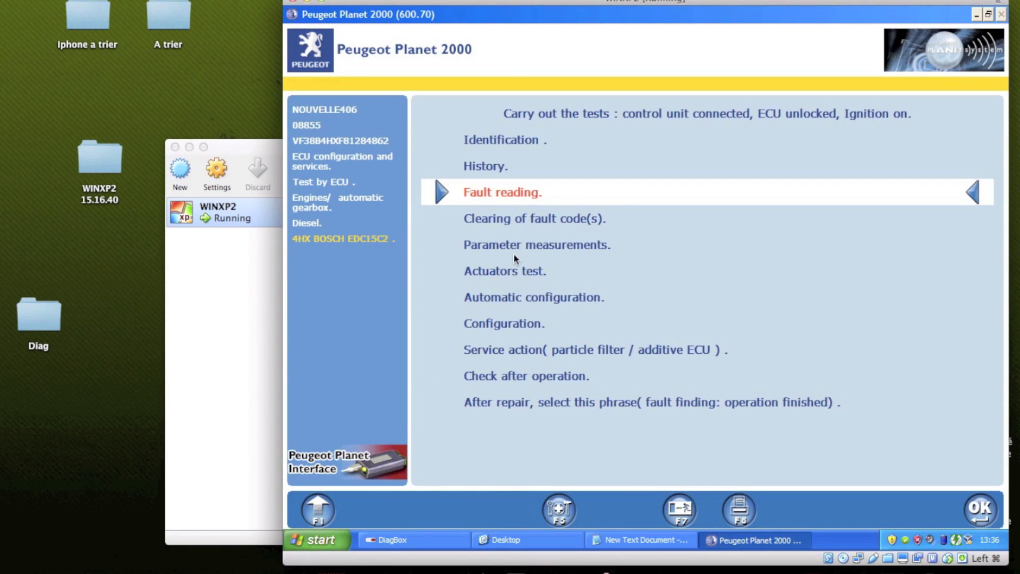
{"action": "left_click", "coordinate": [528, 197]}
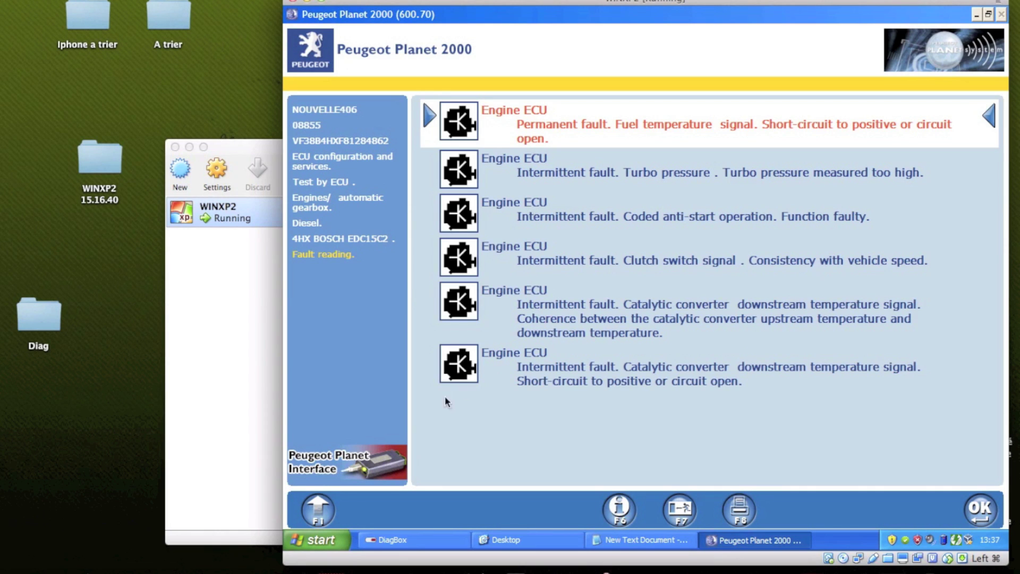
{"action": "left_click", "coordinate": [317, 505]}
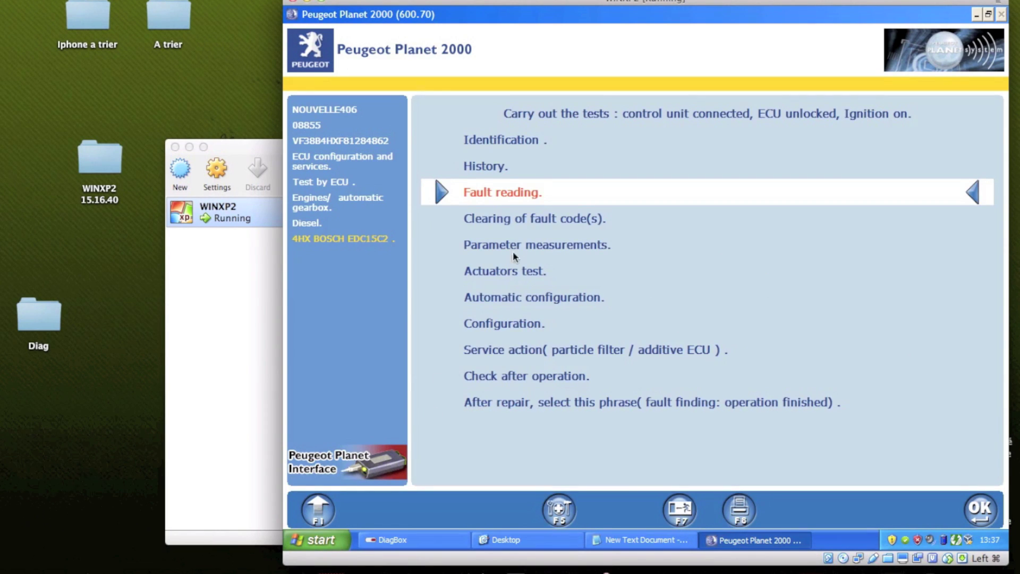
Start clearing the engine ECU's fault codes, confirm the faults have been read, and enter 169502 as the service zone mileage.
{"action": "left_click", "coordinate": [518, 214]}
{"action": "left_click", "coordinate": [519, 214]}
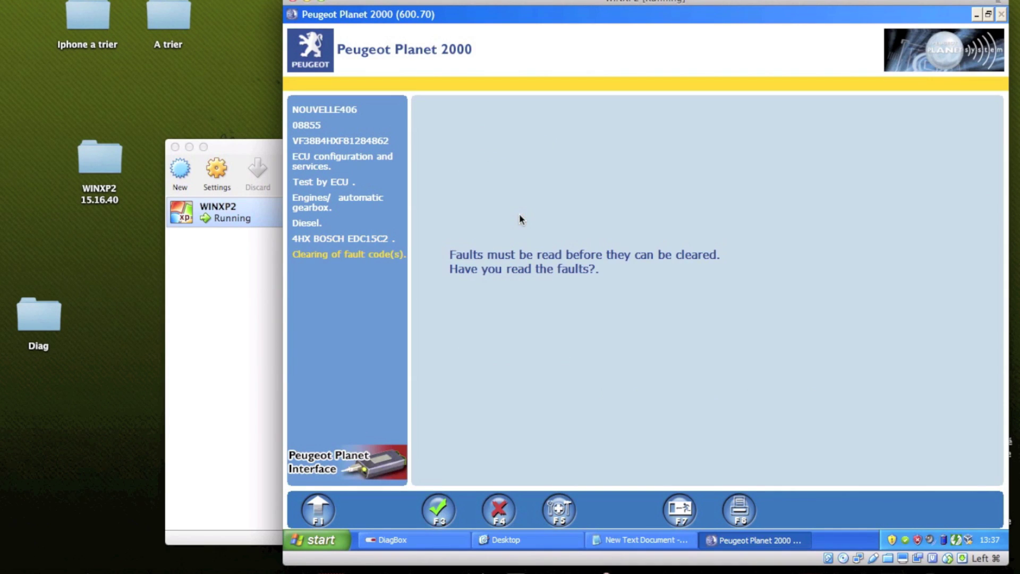
{"action": "left_click", "coordinate": [443, 511]}
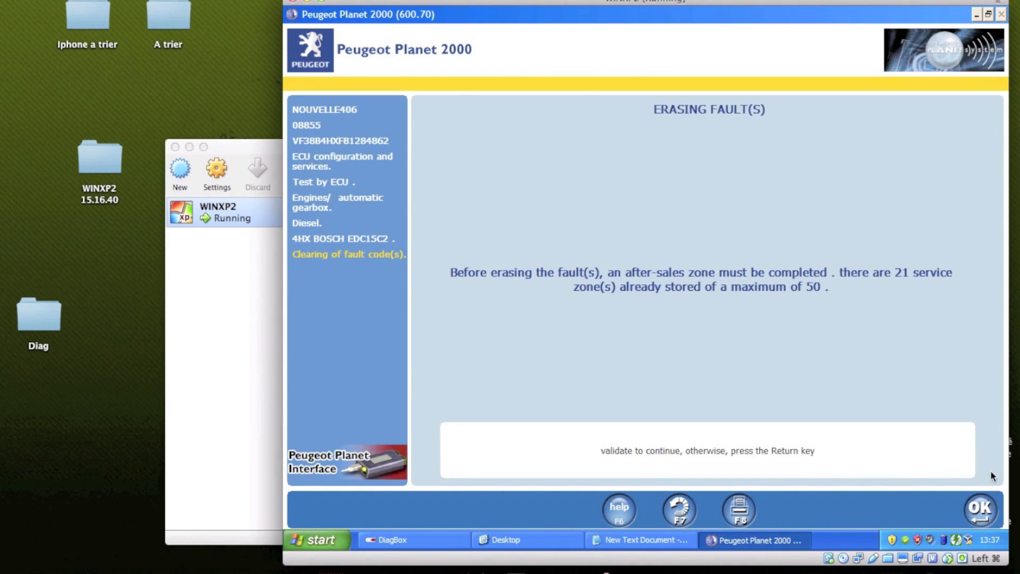
{"action": "left_click", "coordinate": [982, 508]}
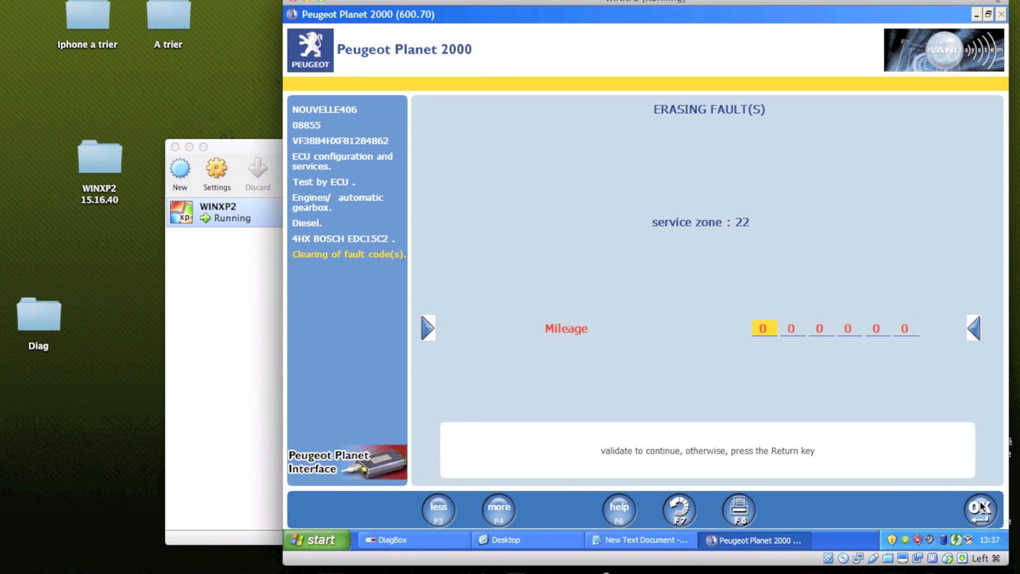
{"action": "type", "text": "169502"}
{"action": "left_click", "coordinate": [978, 510]}
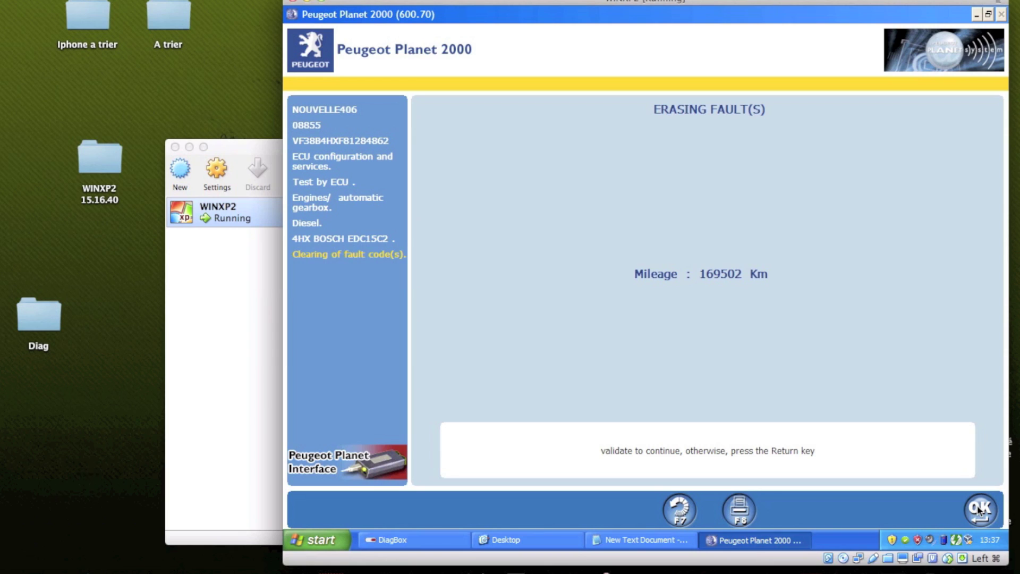
Validate the mileage and the ignition off/on request to complete erasing the faults.
{"action": "left_click", "coordinate": [979, 509]}
{"action": "left_click", "coordinate": [980, 509]}
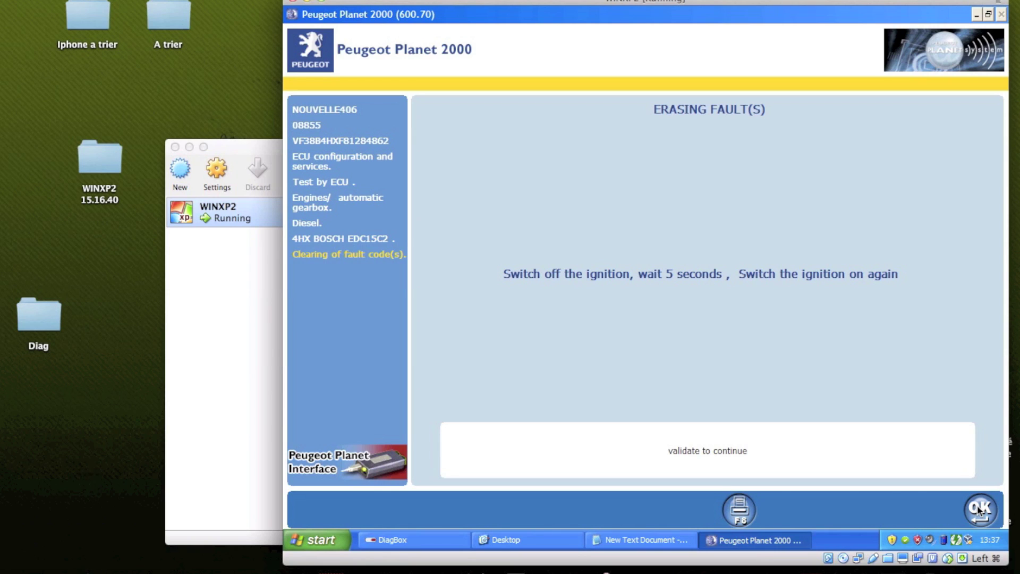
{"action": "left_click", "coordinate": [980, 509]}
{"action": "left_click", "coordinate": [980, 509]}
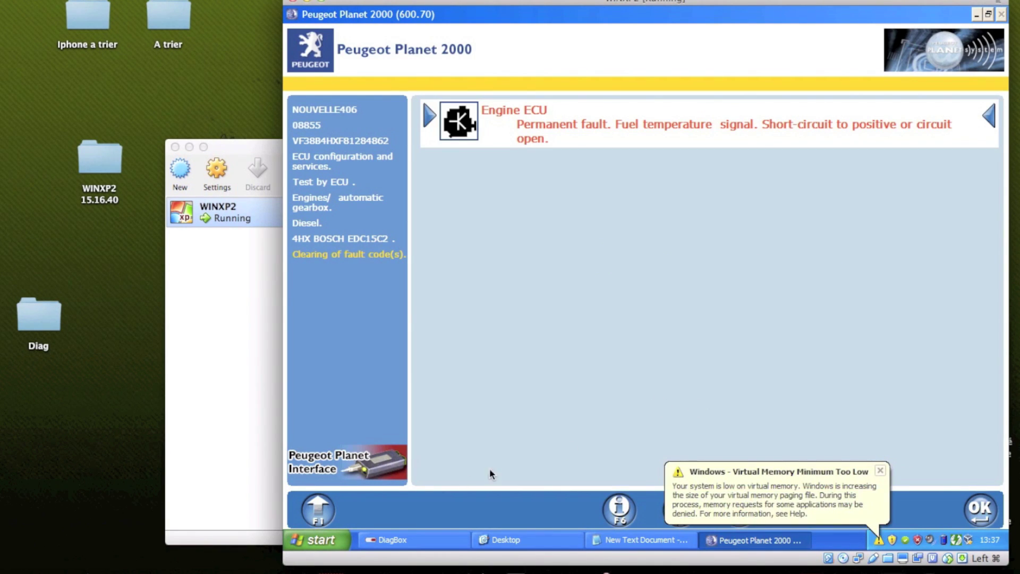
Leave the fault-clearing results, return to the engine ECU's test list, and read the stored faults again.
{"action": "left_click", "coordinate": [327, 509]}
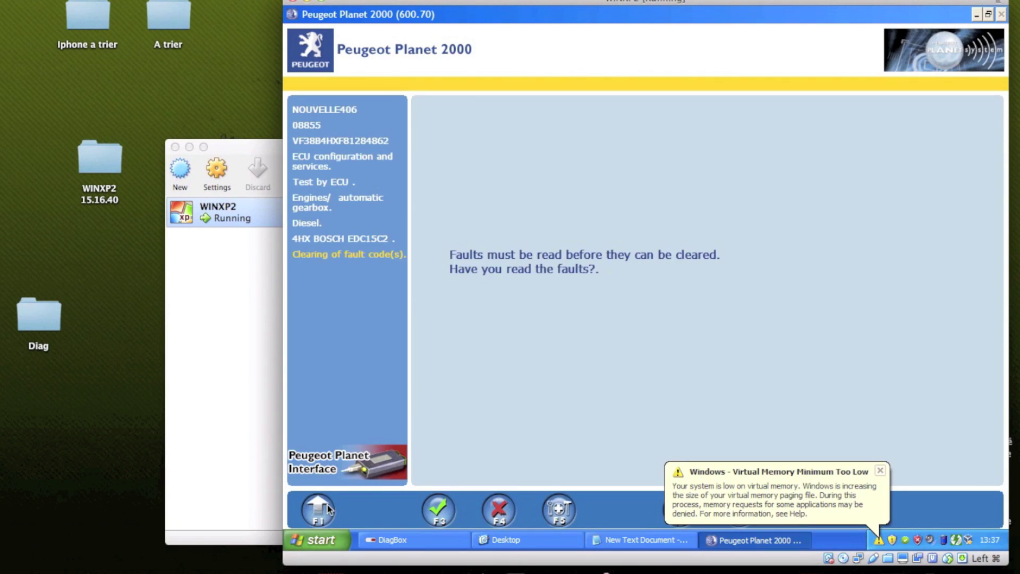
{"action": "left_click", "coordinate": [328, 508]}
{"action": "left_click", "coordinate": [523, 192]}
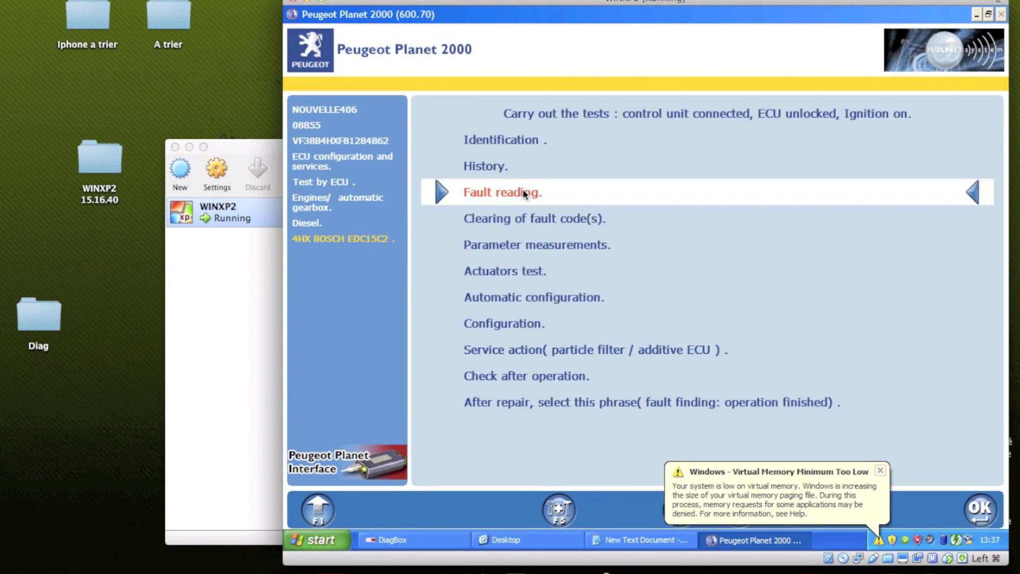
{"action": "left_click", "coordinate": [523, 193]}
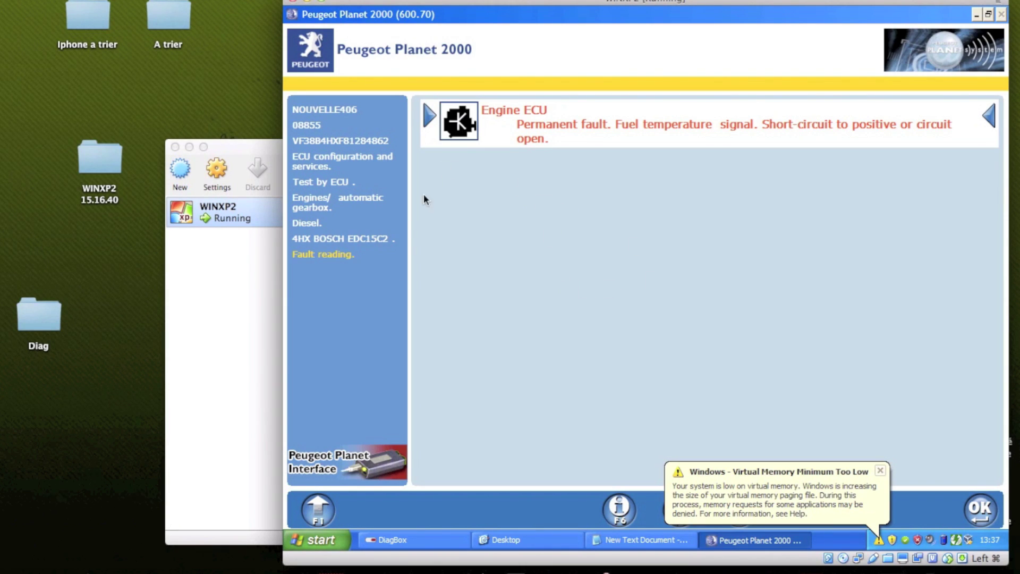
Exit the fault reading and the 4HX BOSCH EDC15C2 tests, going back to the vehicle's main function list.
{"action": "left_click", "coordinate": [319, 508]}
{"action": "left_click", "coordinate": [320, 507]}
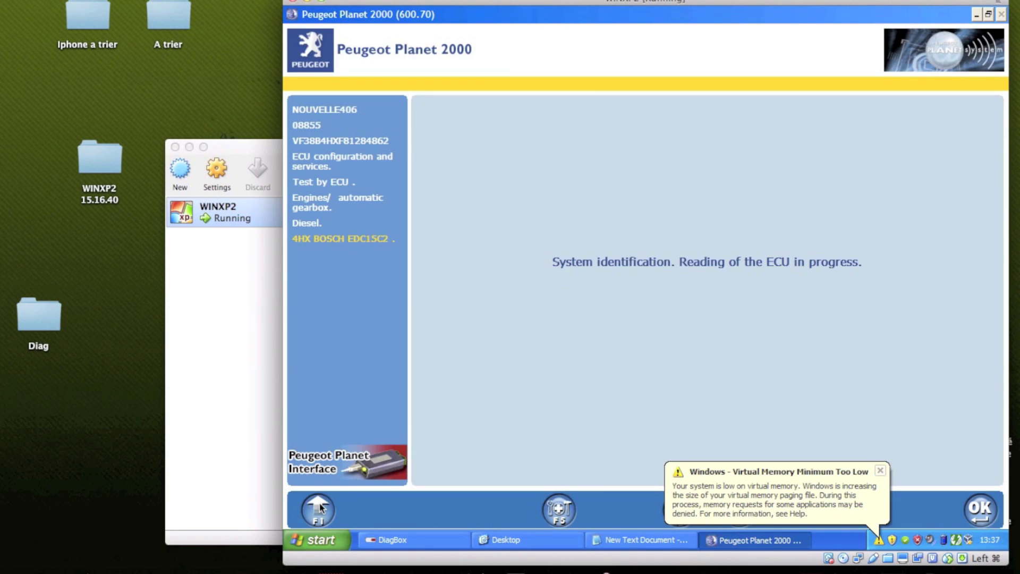
{"action": "left_click", "coordinate": [320, 508]}
{"action": "left_click", "coordinate": [319, 509]}
{"action": "left_click", "coordinate": [319, 508]}
{"action": "left_click", "coordinate": [320, 509]}
{"action": "left_click", "coordinate": [319, 508]}
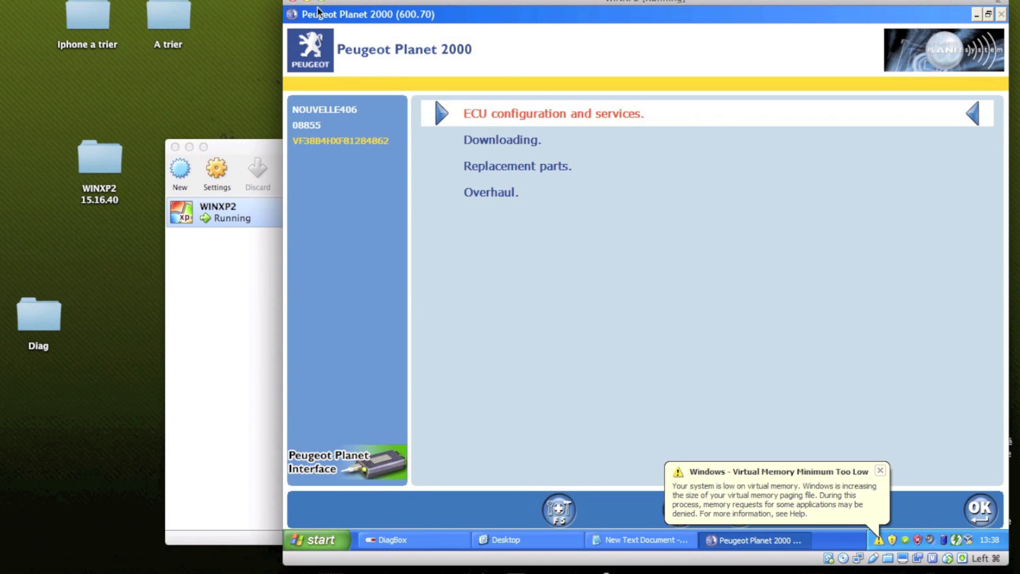
Power off the WINXP2 virtual machine and close the VirtualBox Manager window.
{"action": "left_click", "coordinate": [295, 1]}
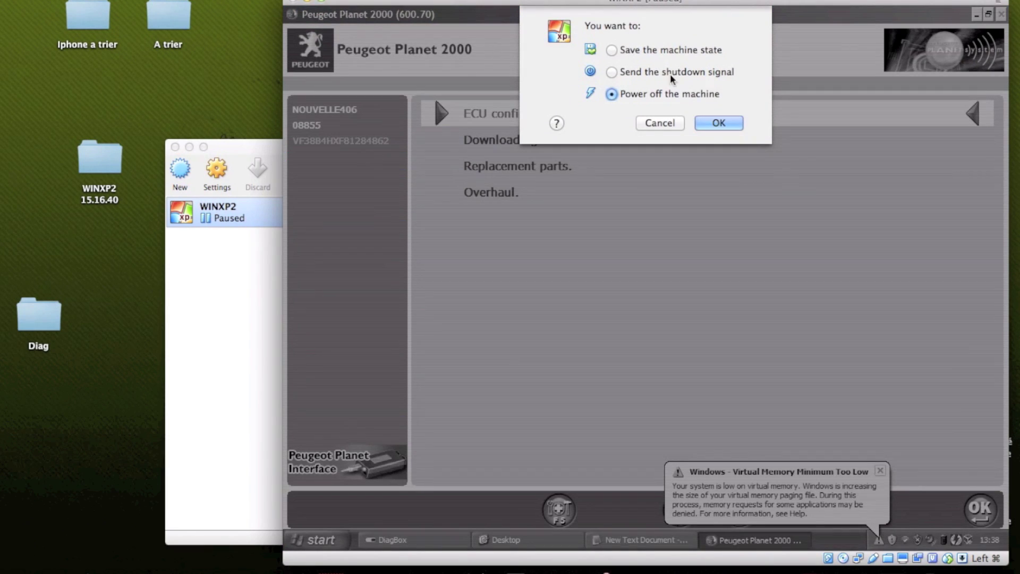
{"action": "left_click", "coordinate": [709, 126]}
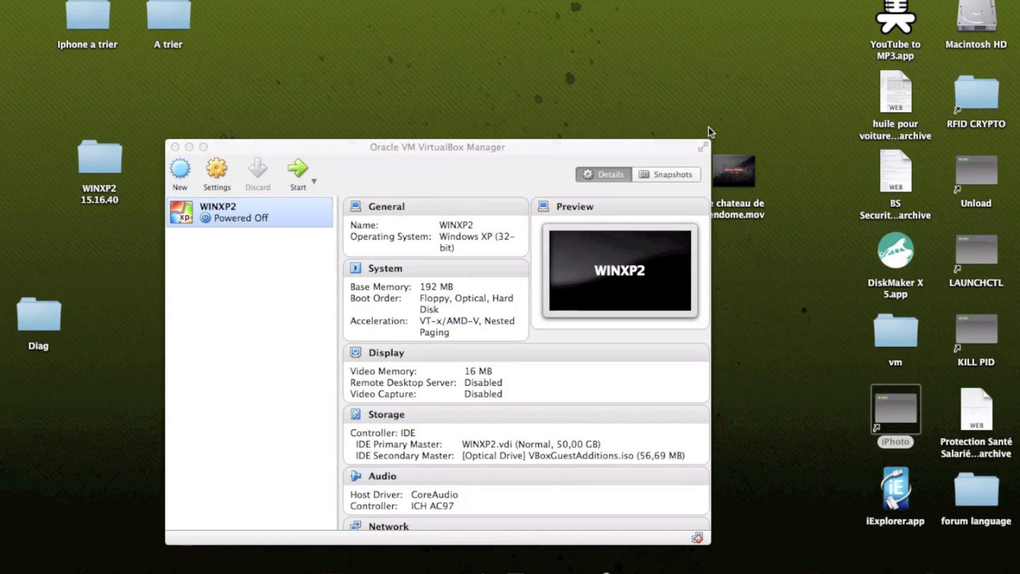
{"action": "left_click", "coordinate": [174, 147]}
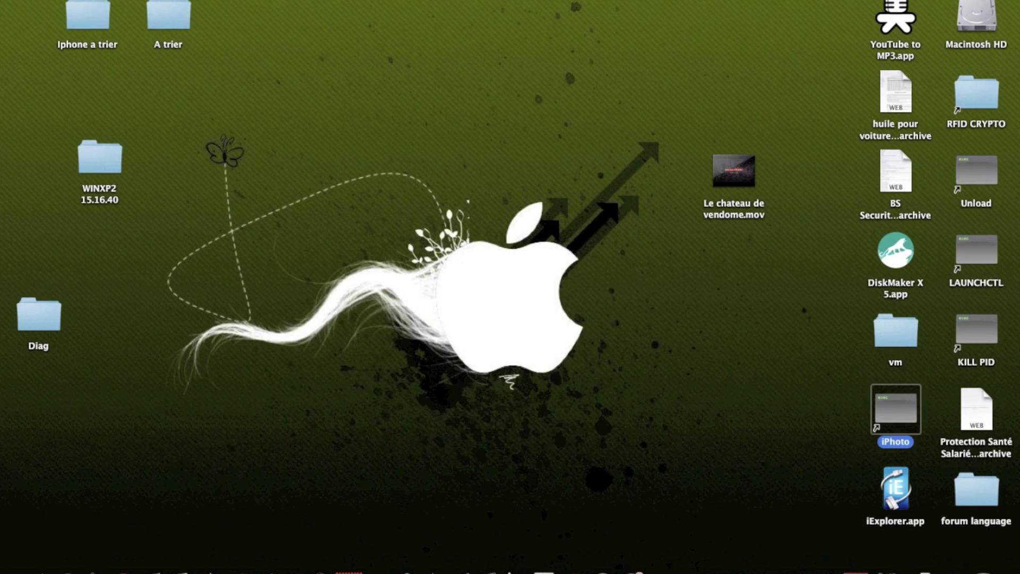
{"action": "left_click", "coordinate": [704, 5]}
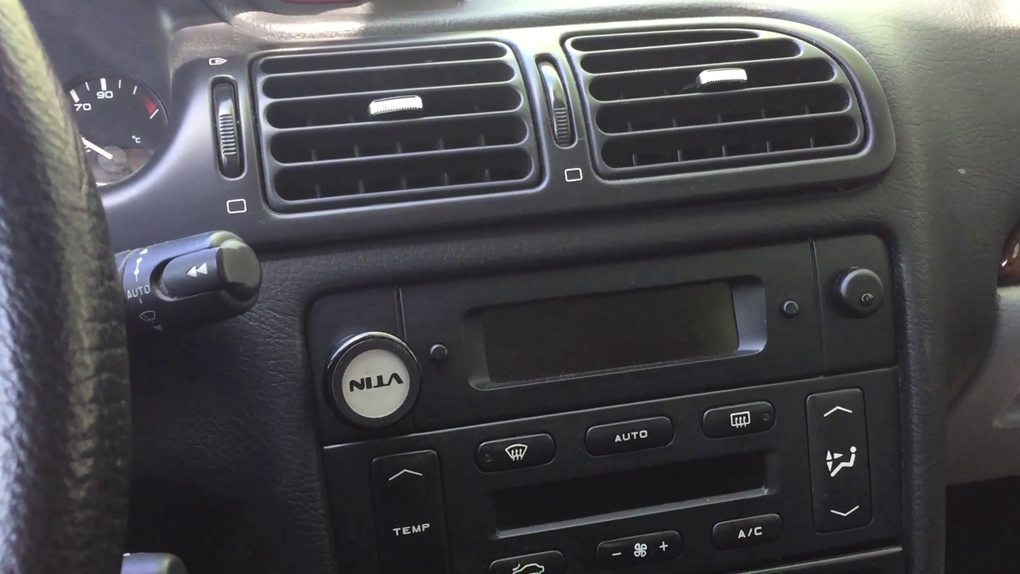